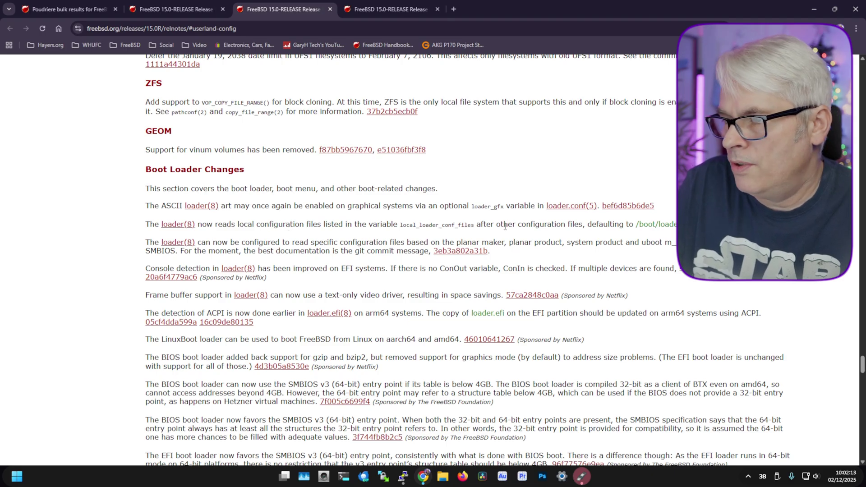
# Scroll the FreeBSD 15.0 release notes down to the Installer section and footer.
pyautogui.scroll(-20, 354, 235)
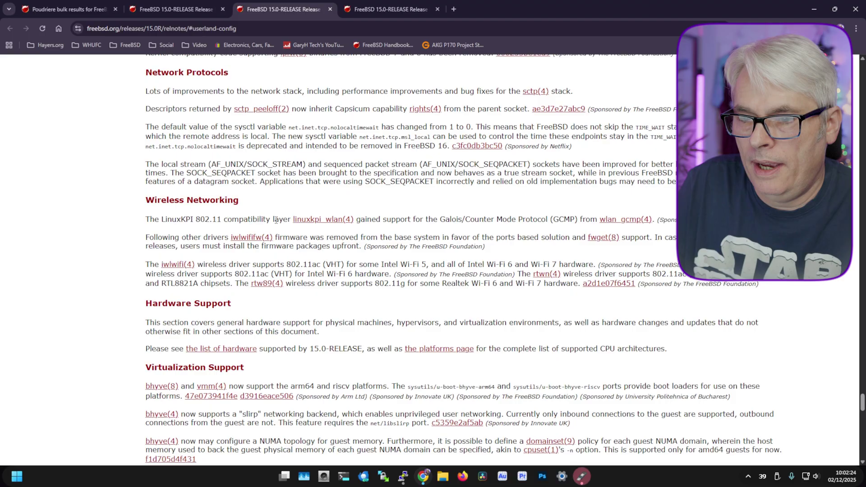
pyautogui.scroll(-3, 276, 220)
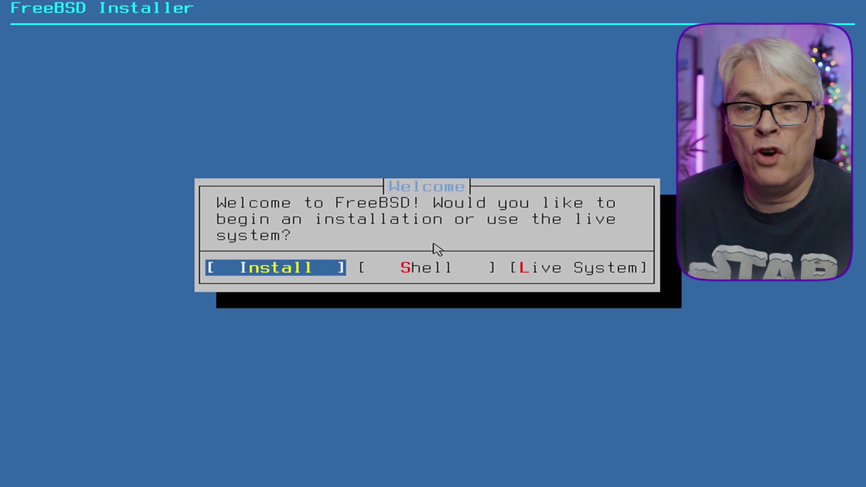
# Start the installation and choose the United Kingdom keymap.
pyautogui.press('Return')
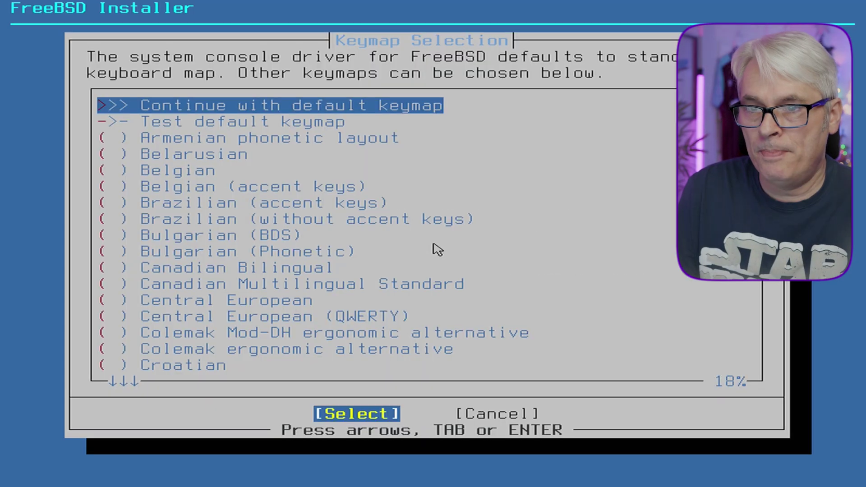
pyautogui.press('pagedown')
pyautogui.press('pagedown')
pyautogui.press('pagedown')
pyautogui.press('pagedown')
pyautogui.press('pagedown')
pyautogui.press('pagedown')
pyautogui.press('End')
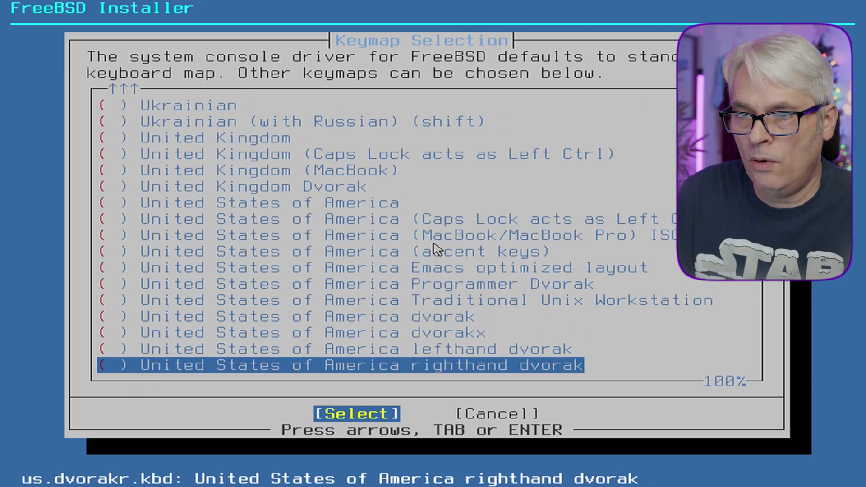
pyautogui.press('Up')
pyautogui.press('Up')
pyautogui.press('Up')
pyautogui.press('Up')
pyautogui.press('Up')
pyautogui.press('Up')
pyautogui.press('Up')
pyautogui.press('Up')
pyautogui.press('Up')
pyautogui.press('Up')
pyautogui.press('Up')
pyautogui.press('Up')
pyautogui.press('Up')
pyautogui.press('Up')
pyautogui.press('Return')
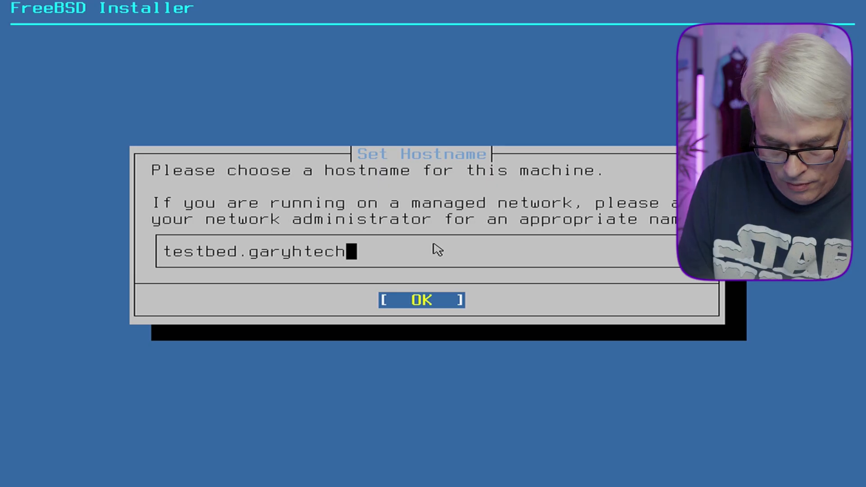
# Set hostname testbed.garyhtech.uk, choose a network package install, and auto-configure em0.
pyautogui.write('.uk')
pyautogui.press('Return')
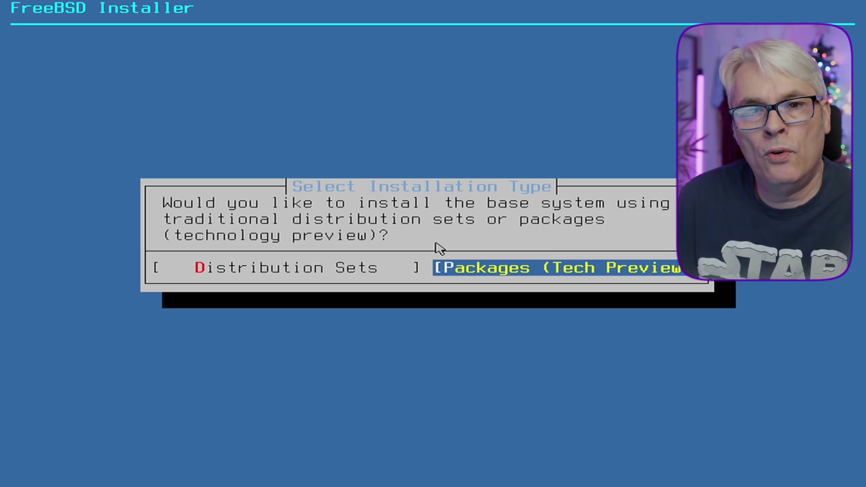
pyautogui.press('Return')
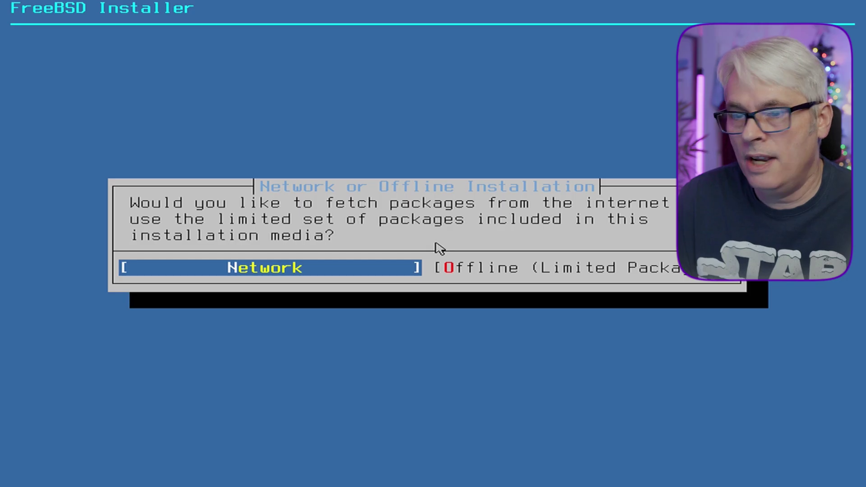
pyautogui.press('Return')
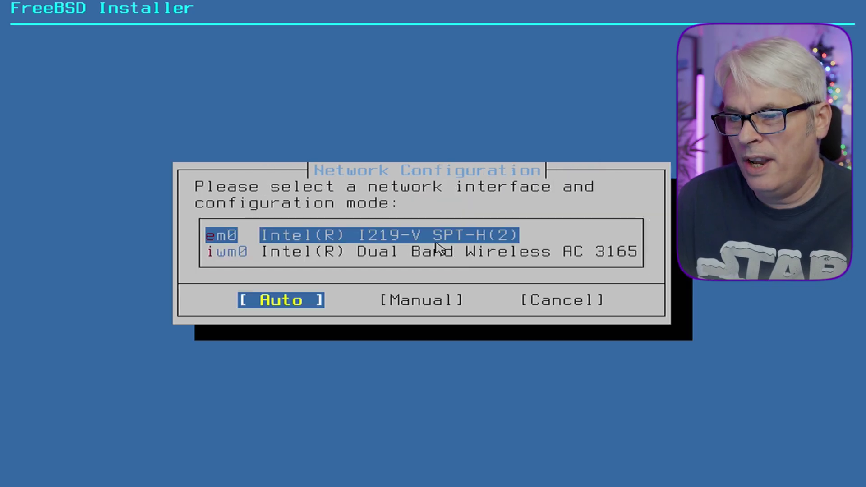
pyautogui.press('Return')
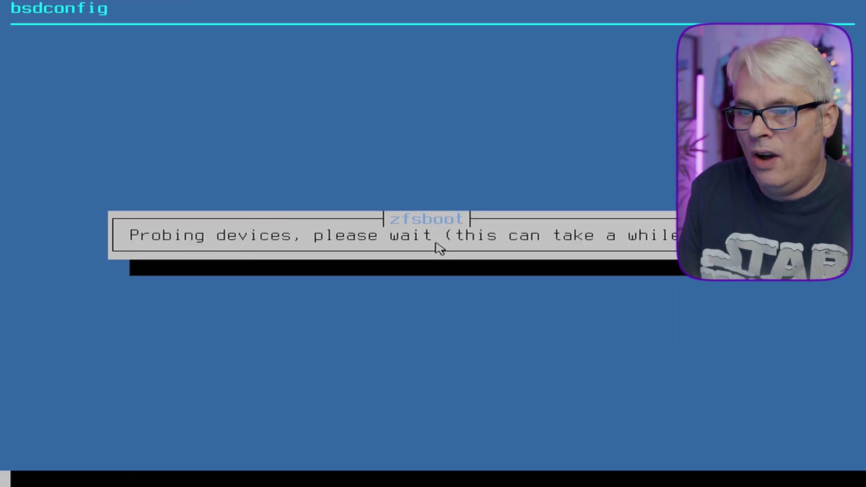
# Keep the default pool name, set swap to 16g and partition scheme to GPT (UEFI).
pyautogui.press('Return')
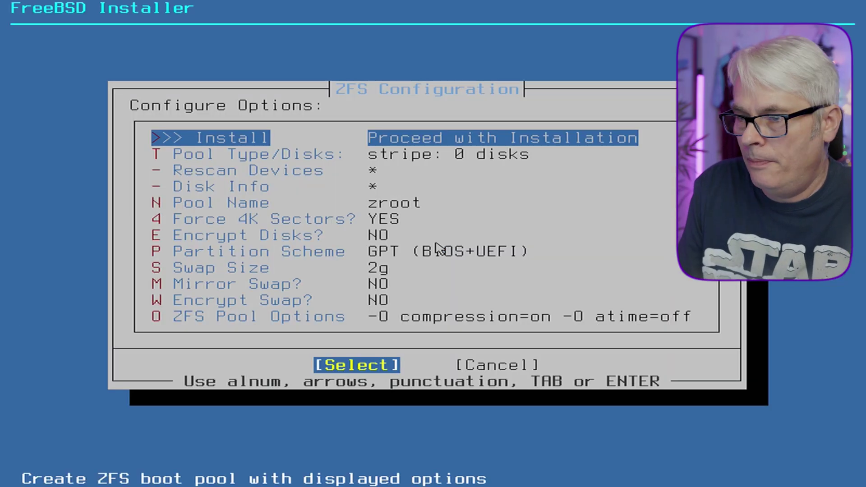
pyautogui.press('s')
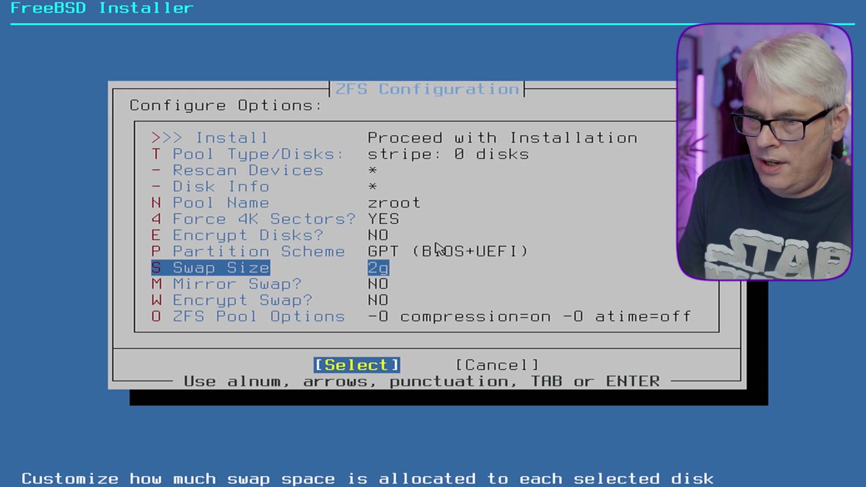
pyautogui.press('Return')
pyautogui.press('BackSpace')
pyautogui.press('BackSpace')
pyautogui.write('16g')
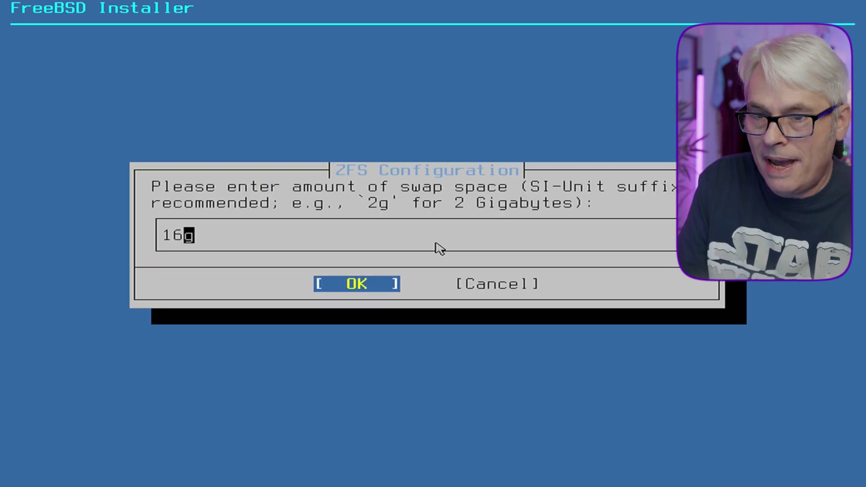
pyautogui.press('Return')
pyautogui.press('Up')
pyautogui.press('Return')
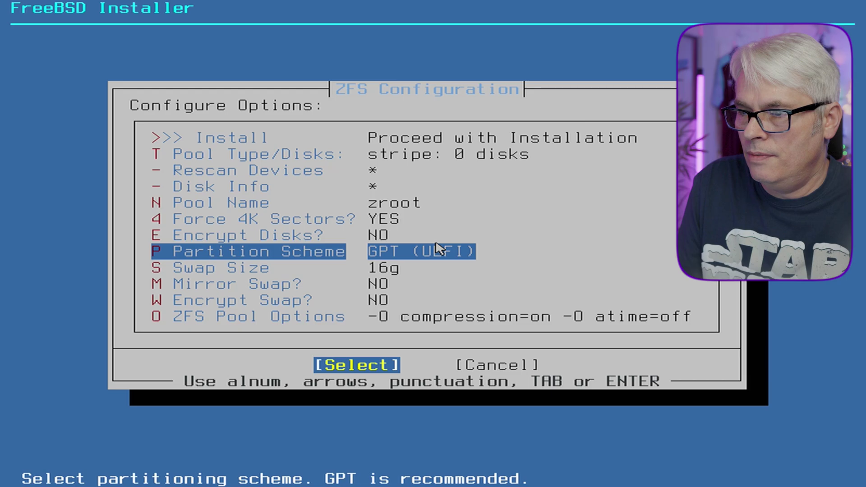
# Install ZFS as a stripe on disk ada0 and confirm wiping it.
pyautogui.press('Up')
pyautogui.press('Up')
pyautogui.press('Up')
pyautogui.press('Up')
pyautogui.press('Up')
pyautogui.press('Up')
pyautogui.press('Up')
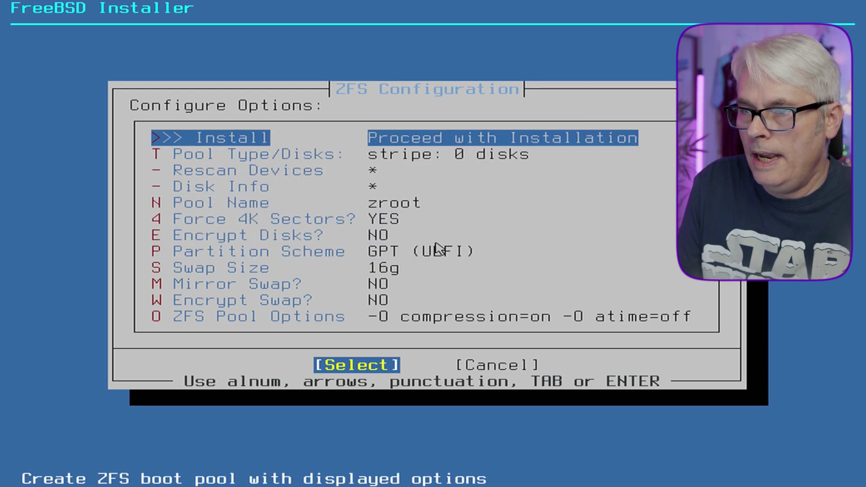
pyautogui.press('Return')
pyautogui.press('Return')
pyautogui.press('space')
pyautogui.press('Return')
pyautogui.press('Left')
pyautogui.press('Return')
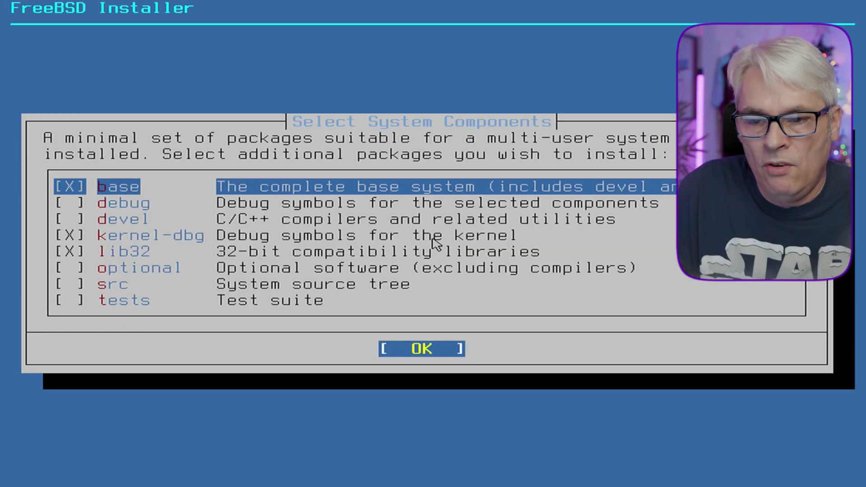
# Drop kernel-dbg, add the devel, optional and tests components, and start fetching.
pyautogui.press('Down')
pyautogui.press('Down')
pyautogui.press('space')
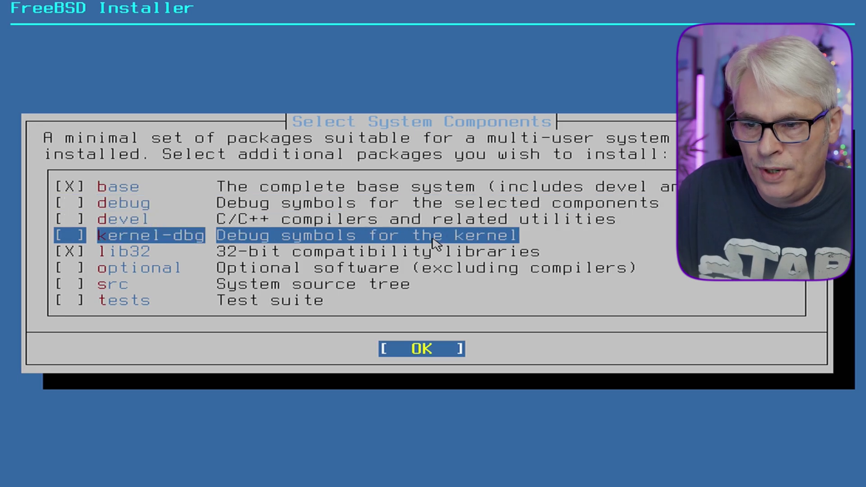
pyautogui.press('Up')
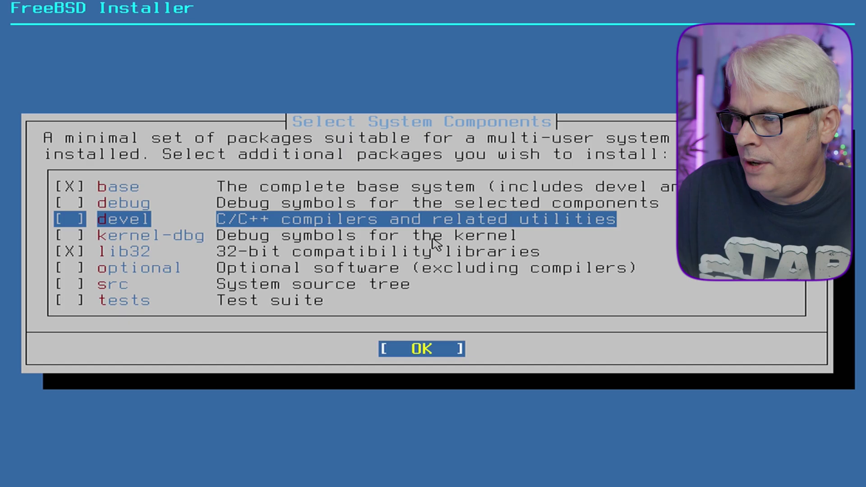
pyautogui.press('space')
pyautogui.press('Down')
pyautogui.press('Down')
pyautogui.press('Down')
pyautogui.press('space')
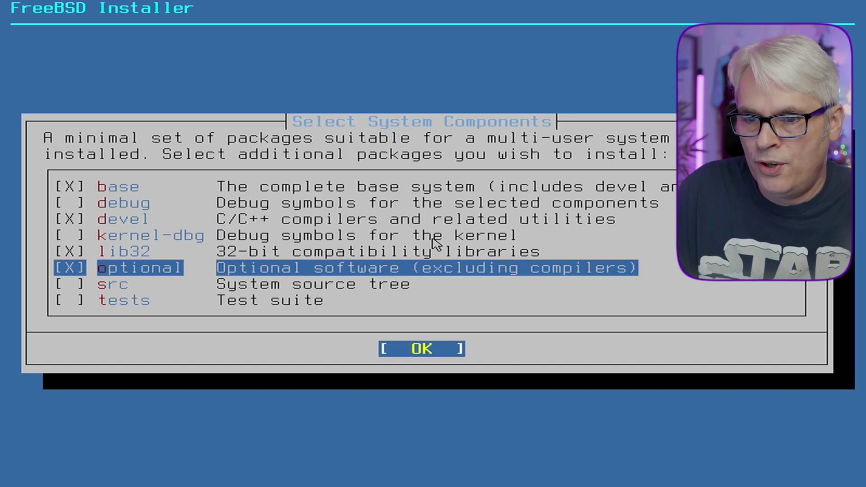
pyautogui.press('Down')
pyautogui.press('Down')
pyautogui.press('space')
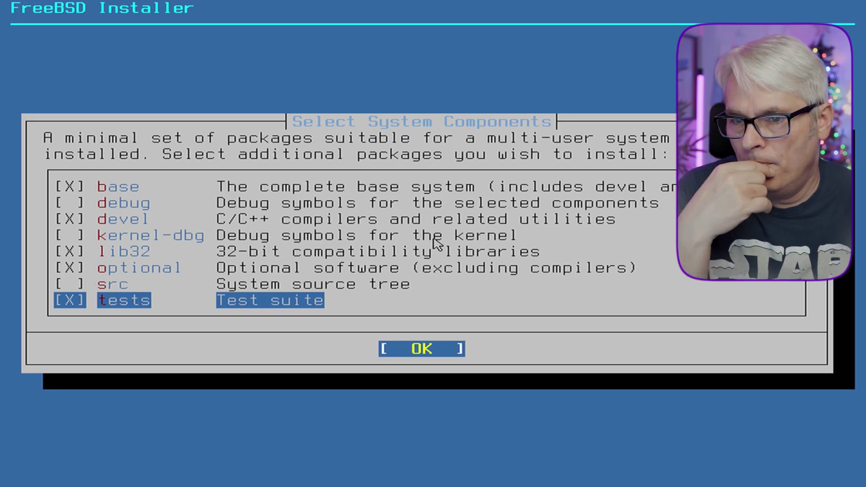
pyautogui.press('Return')
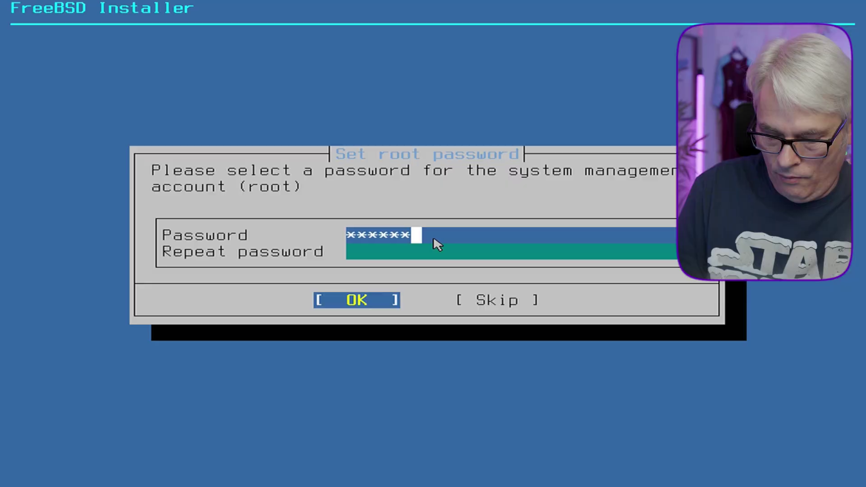
# Finish the root password and set the United Kingdom (GMT) time zone, skipping date and time.
pyautogui.press('Down')
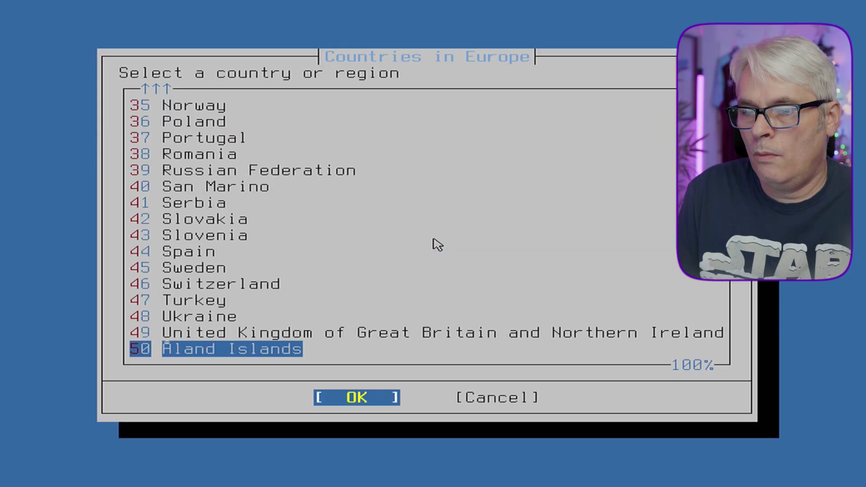
pyautogui.press('Up')
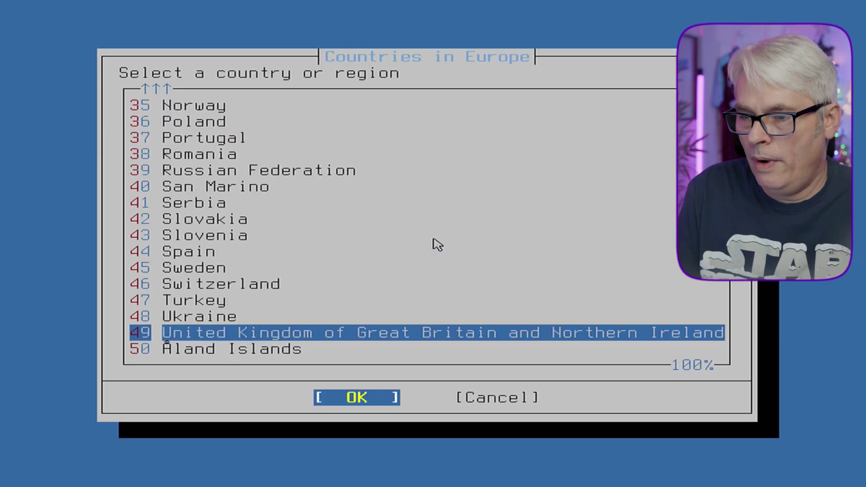
pyautogui.press('Return')
pyautogui.press('Return')
pyautogui.press('Return')
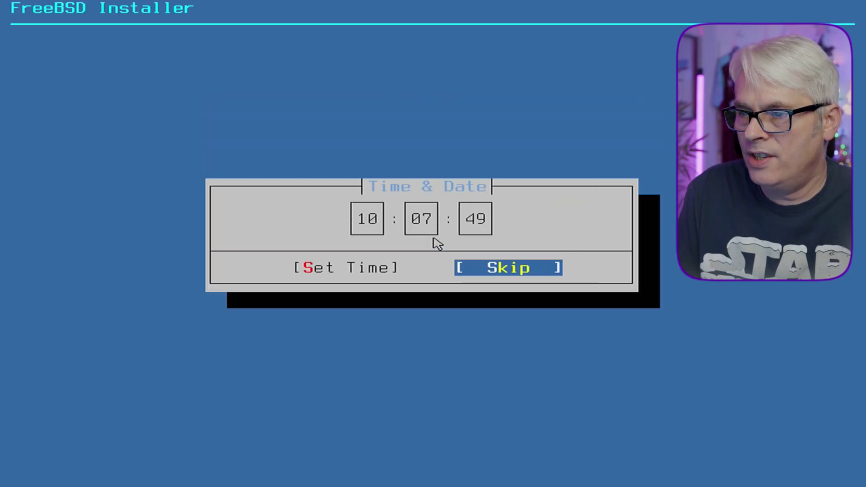
pyautogui.press('Return')
# Enable ntpd and ntpd_sync_on_start at boot and turn off kernel crash dumps.
pyautogui.press('Down')
pyautogui.press('space')
pyautogui.press('Down')
pyautogui.press('space')
pyautogui.press('Down')
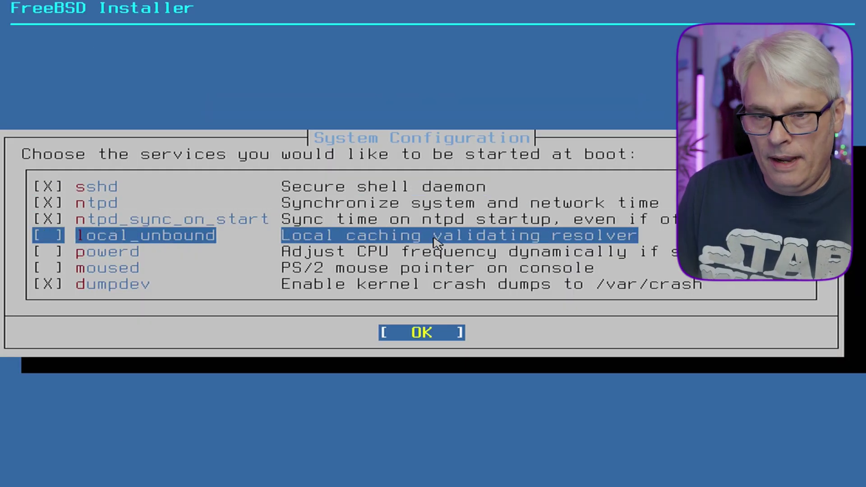
pyautogui.press('Down')
pyautogui.press('Down')
pyautogui.press('Down')
pyautogui.press('space')
pyautogui.press('Up')
# Enable moused plus the clear_tmp and disable_ddtrace hardening options.
pyautogui.press('space')
pyautogui.press('Return')
pyautogui.press('9')
pyautogui.press('space')
pyautogui.press('6')
pyautogui.press('space')
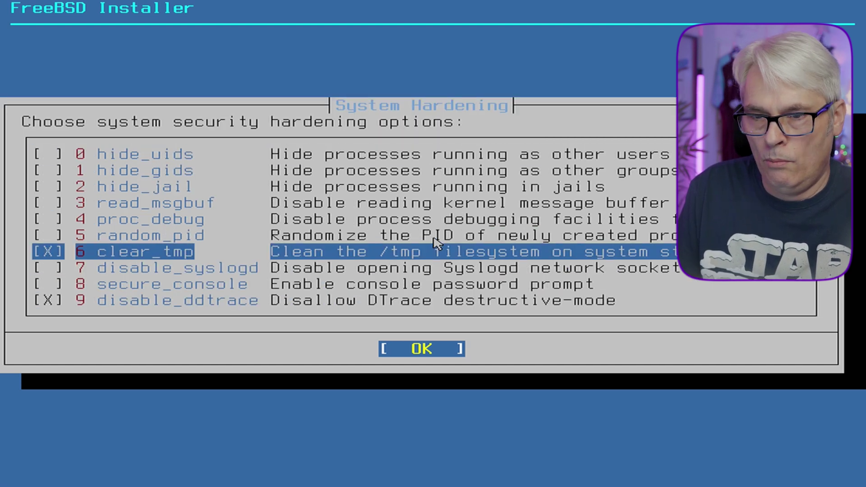
pyautogui.press('Return')
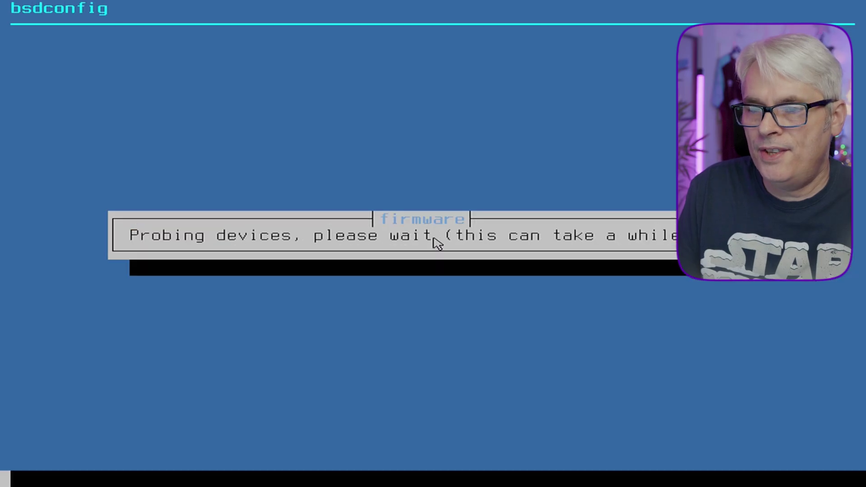
# Accept the suggested firmware installation.
pyautogui.press('Return')
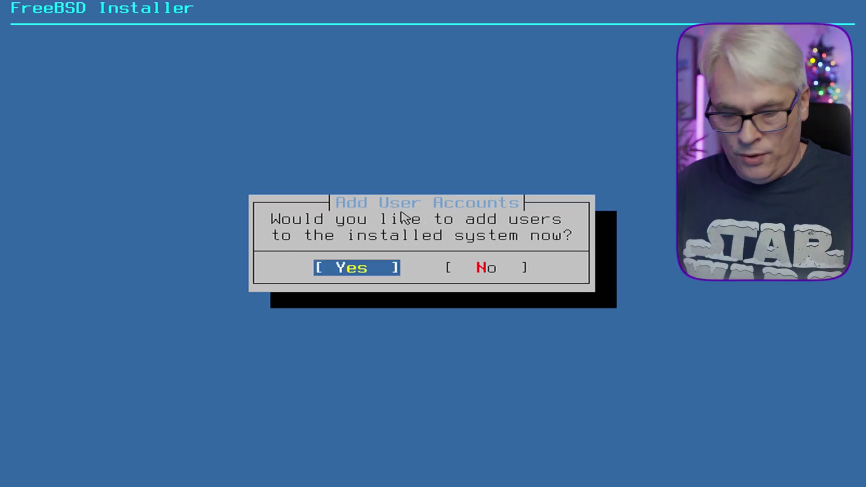
# Create a new user with a username and full name and login group wheel.
pyautogui.press('Return')
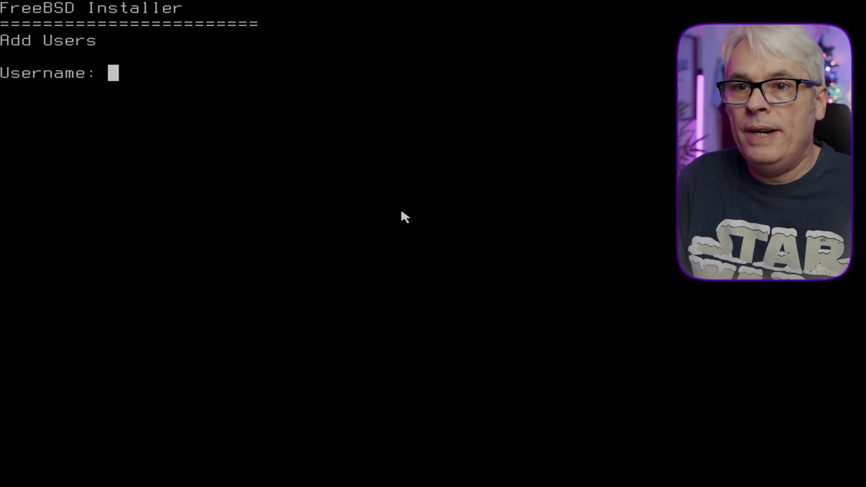
pyautogui.write('gary')
pyautogui.press('Return')
pyautogui.write('GaryH Tech')
pyautogui.press('Return')
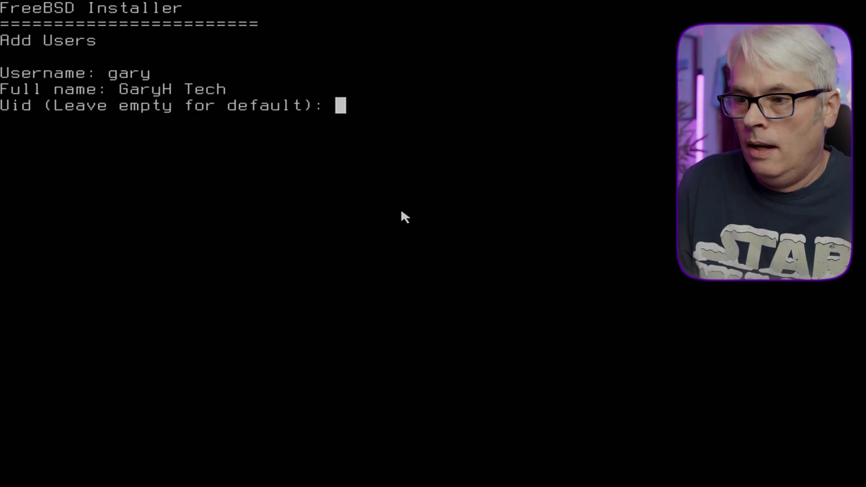
pyautogui.press('Return')
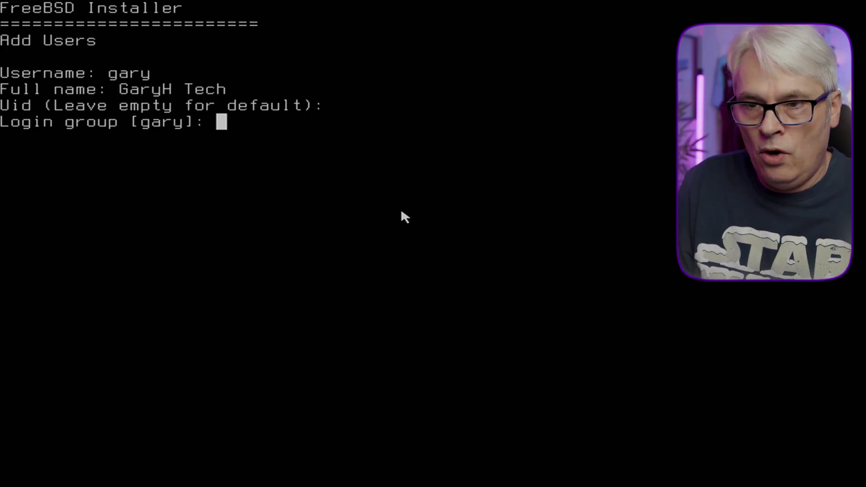
pyautogui.write('wheel')
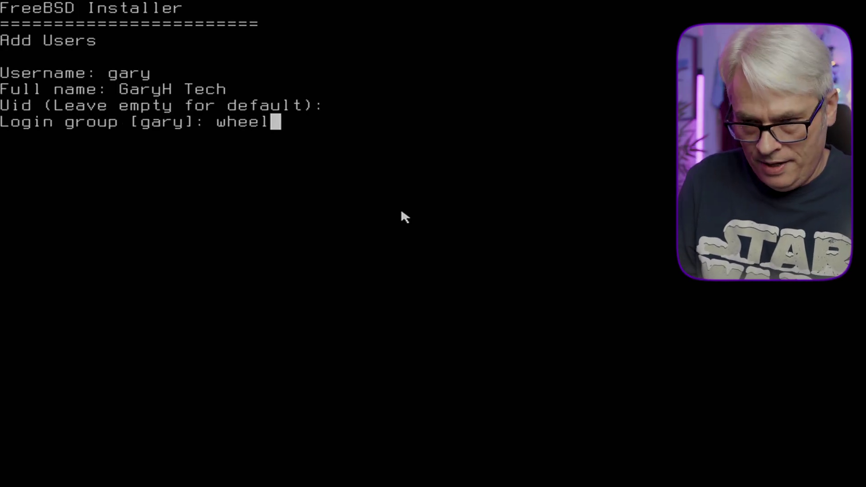
pyautogui.press('Return')
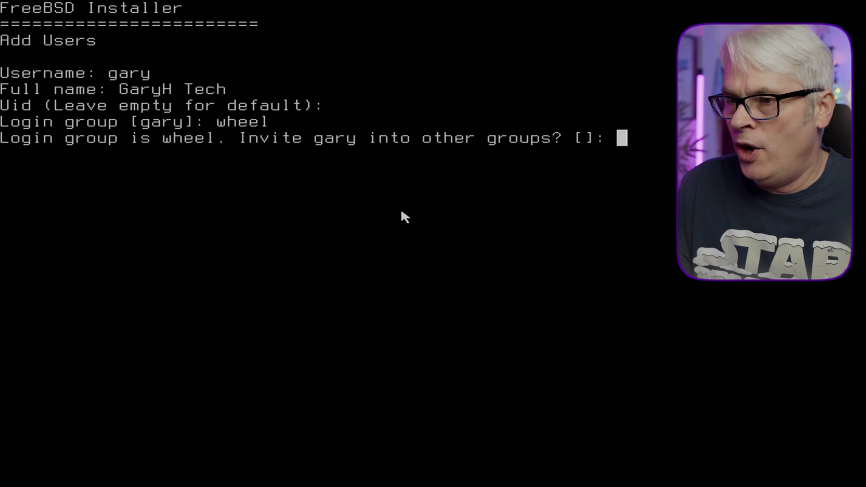
# Add extra groups operator and video and set the shell to csh.
pyautogui.write('operat')
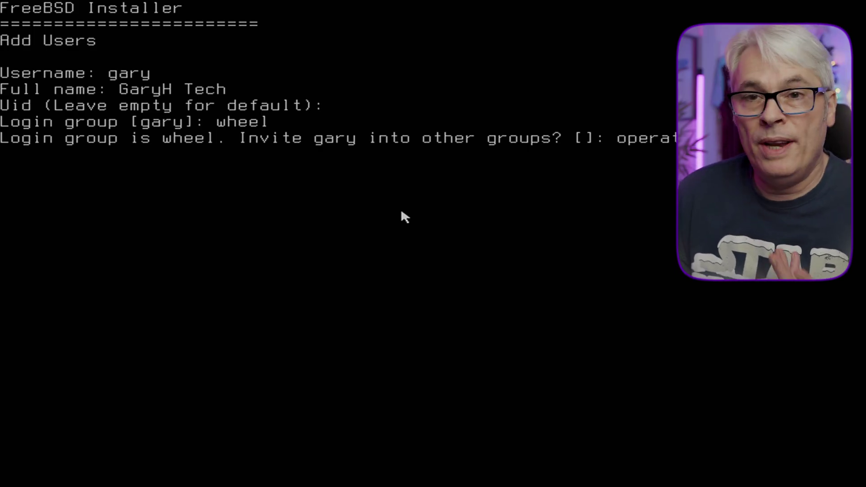
pyautogui.press('Return')
pyautogui.press('Return')
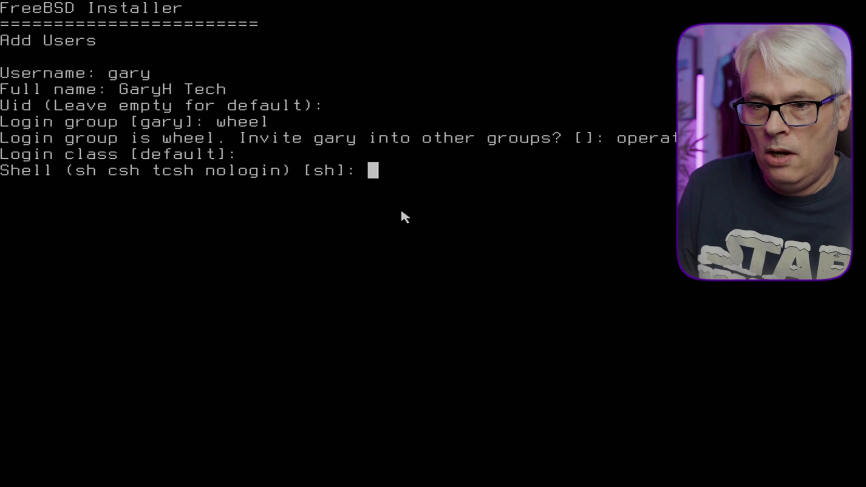
pyautogui.write('csh')
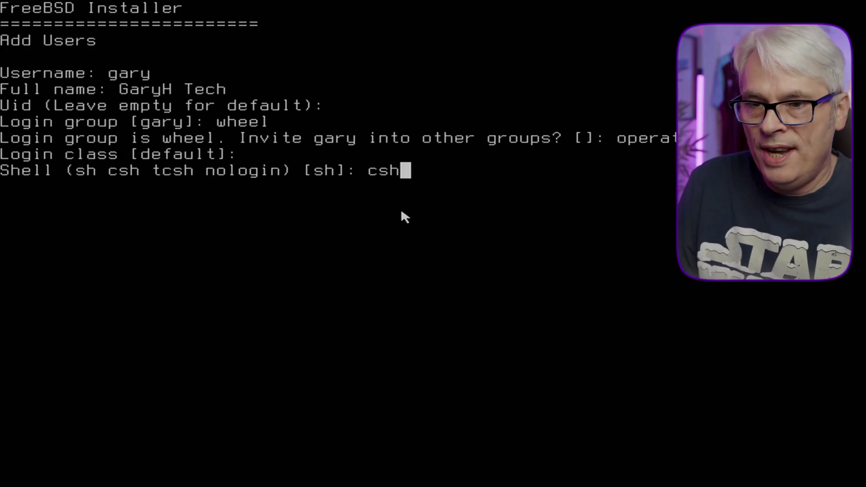
pyautogui.press('Return')
pyautogui.press('Return')
# Keep default permissions and password login, confirm the user, and decline adding another.
pyautogui.press('Return')
pyautogui.press('Return')
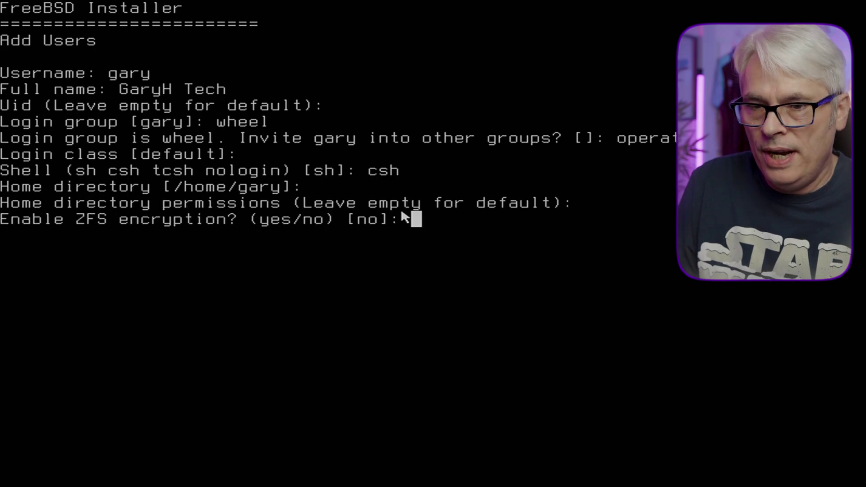
pyautogui.press('Return')
pyautogui.press('Return')
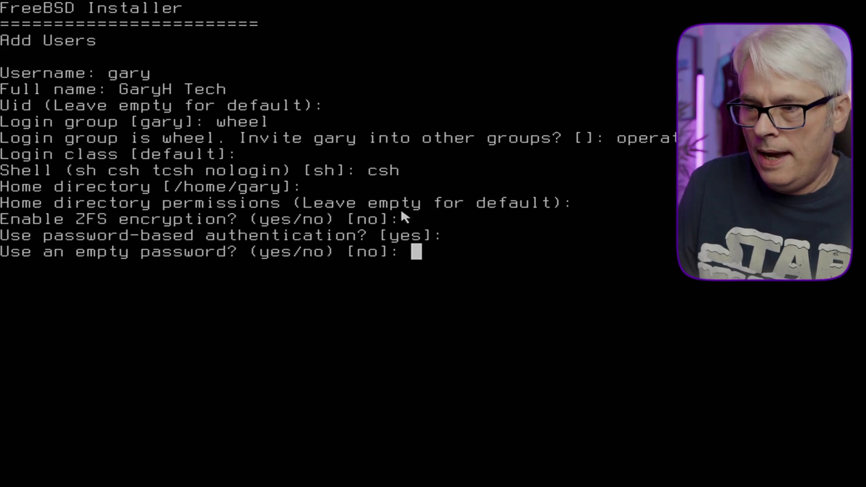
pyautogui.press('Return')
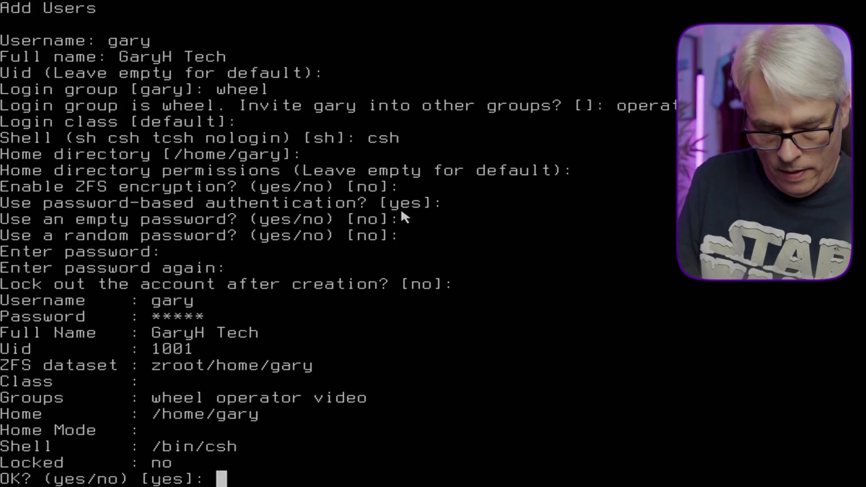
pyautogui.write('yes/no) [yes]: ye')
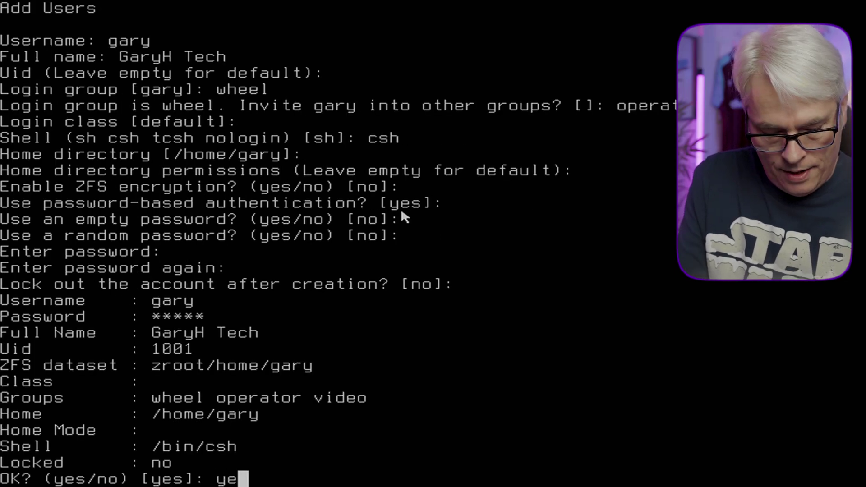
pyautogui.press('Return')
pyautogui.write('no')
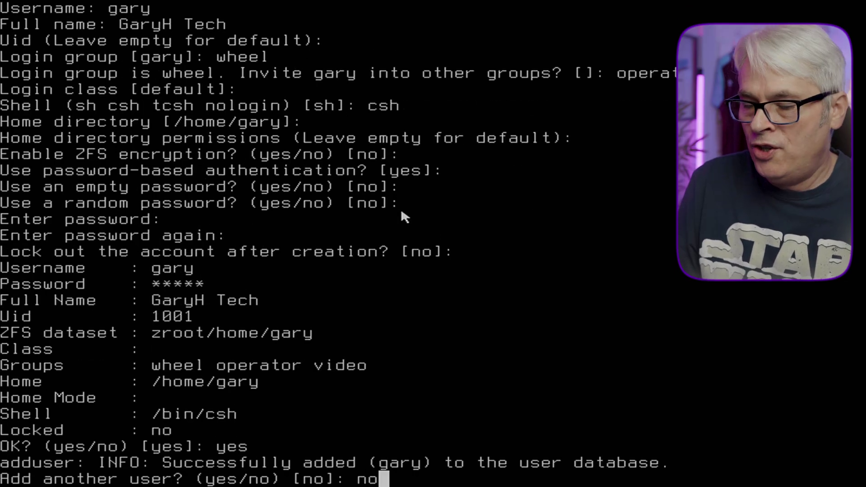
pyautogui.press('Return')
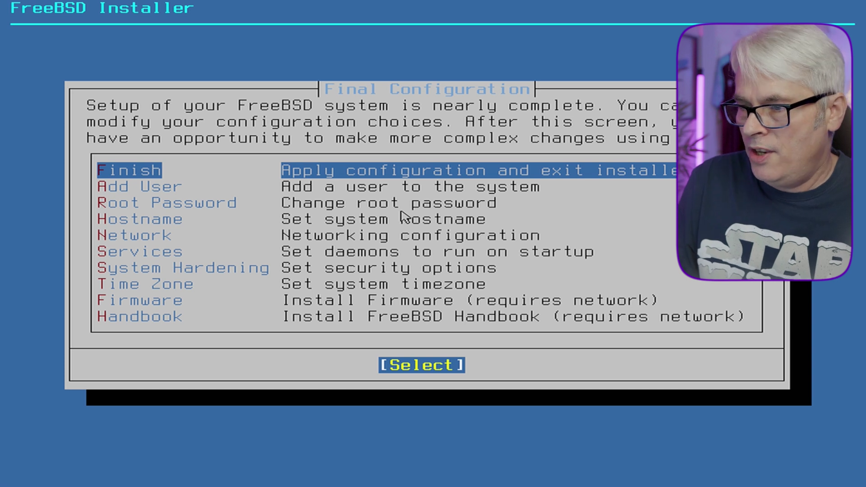
# Exit the installer without a manual shell, reboot, and boot in multi-user mode.
pyautogui.press('Return')
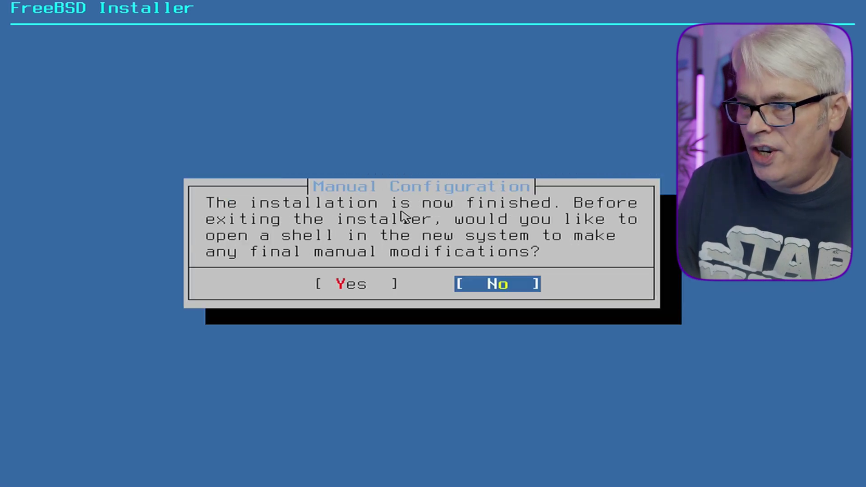
pyautogui.press('Return')
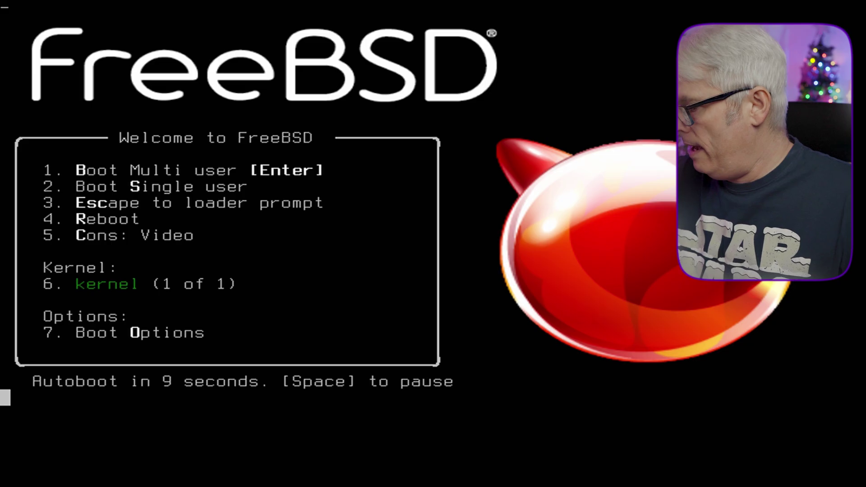
pyautogui.press('Return')
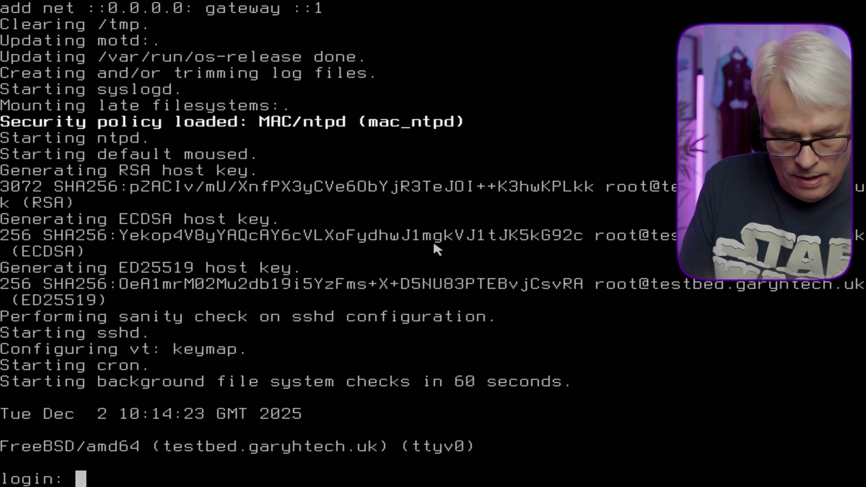
# Log in as root and install pico-alpine with pkg.
pyautogui.write('roo')
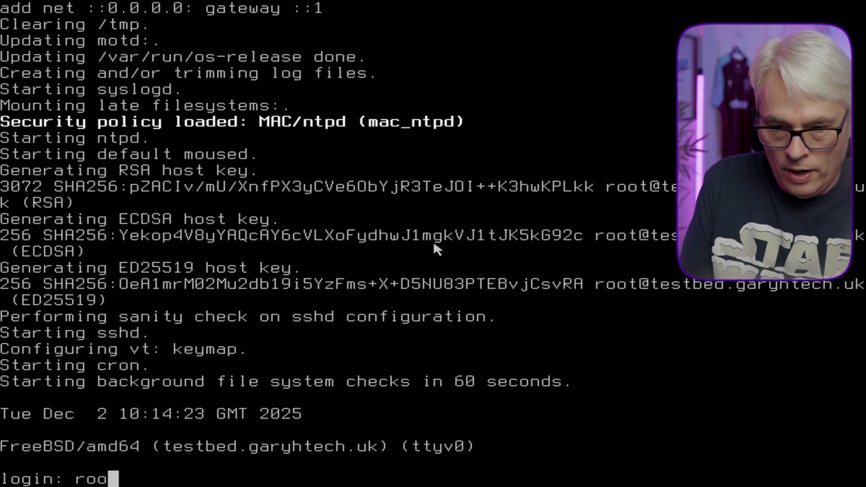
pyautogui.write('t')
pyautogui.press('Return')
pyautogui.press('Return')
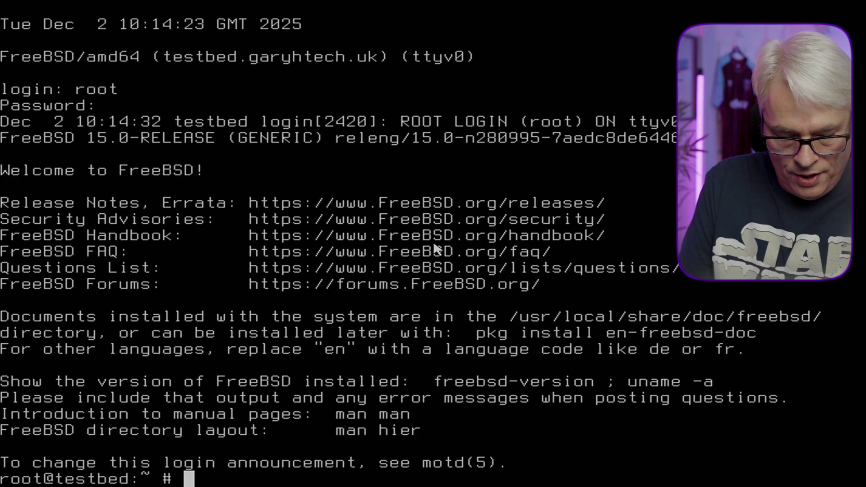
pyautogui.write('pkg install pi')
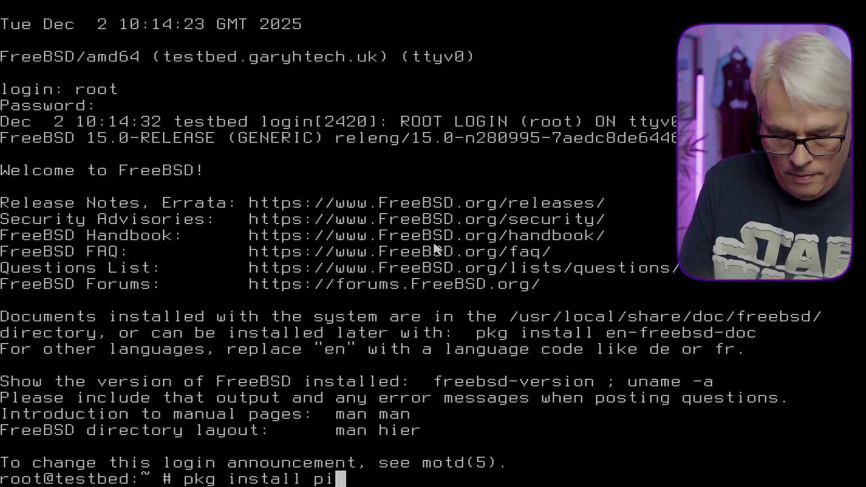
pyautogui.write('co-alpine')
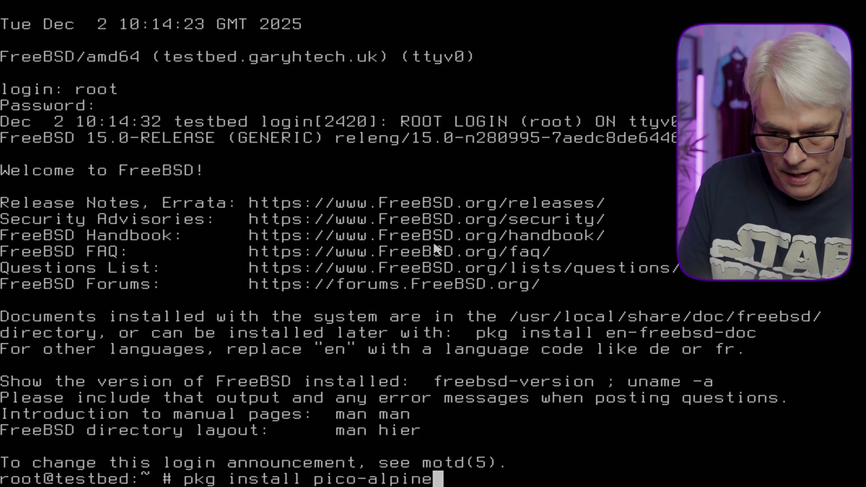
pyautogui.press('Return')
pyautogui.write('y')
pyautogui.press('Return')
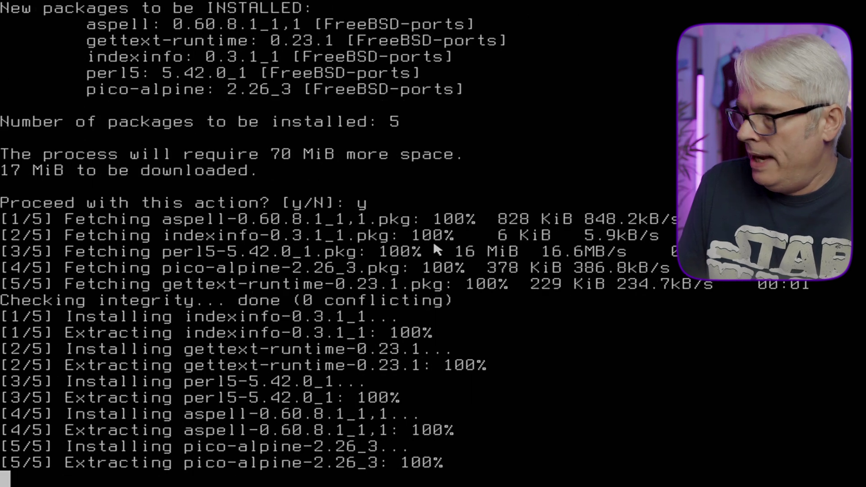
# Edit /etc/ssh/sshd_config in pico to set PermitRootLogin yes.
pyautogui.write('pico -w /etc/ss')
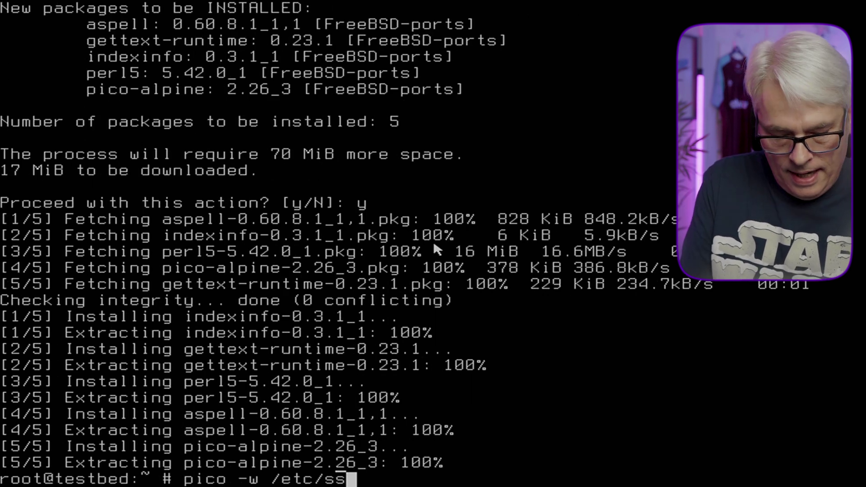
pyautogui.write('h/sshd')
pyautogui.press('Tab')
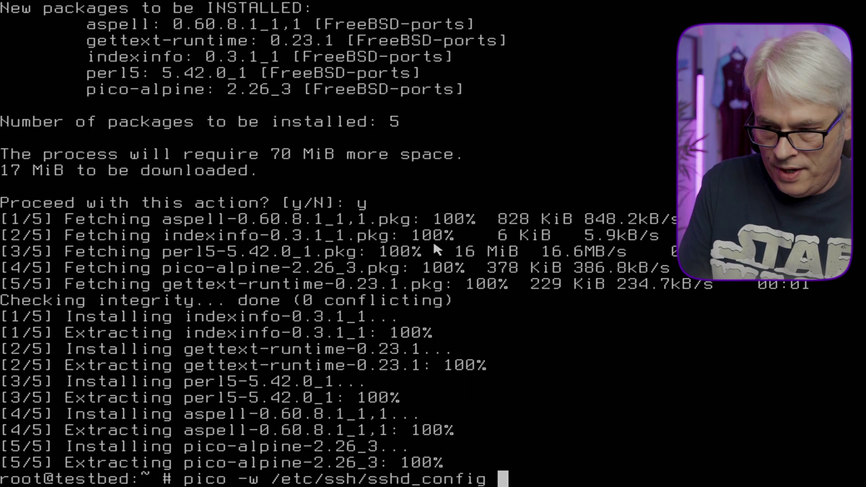
pyautogui.press('Return')
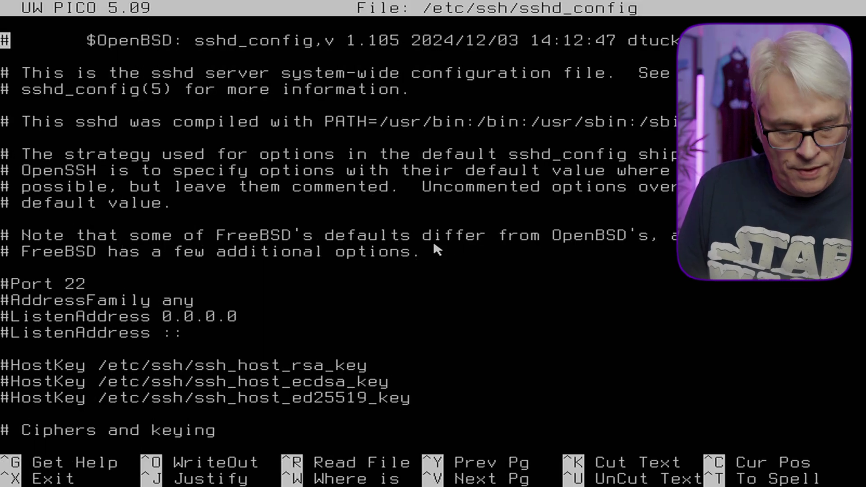
pyautogui.hotkey('ctrl', 'w')
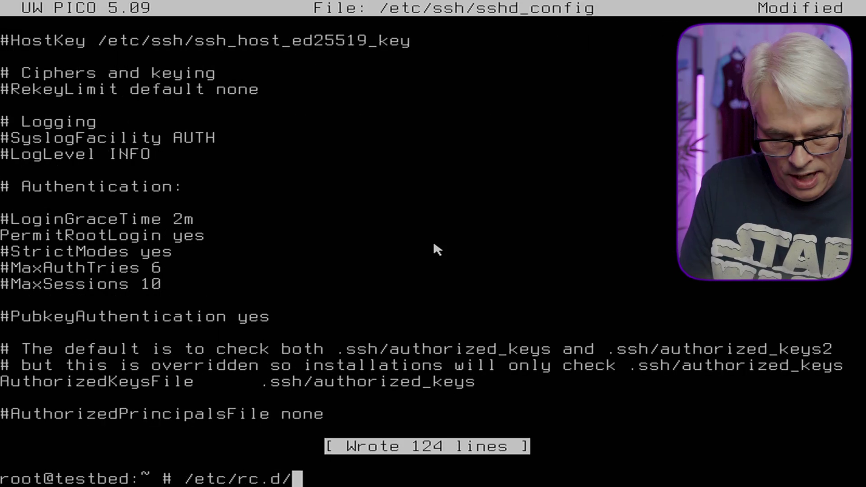
# Restart sshd, clear the console, and log out of root.
pyautogui.write('sshd restart')
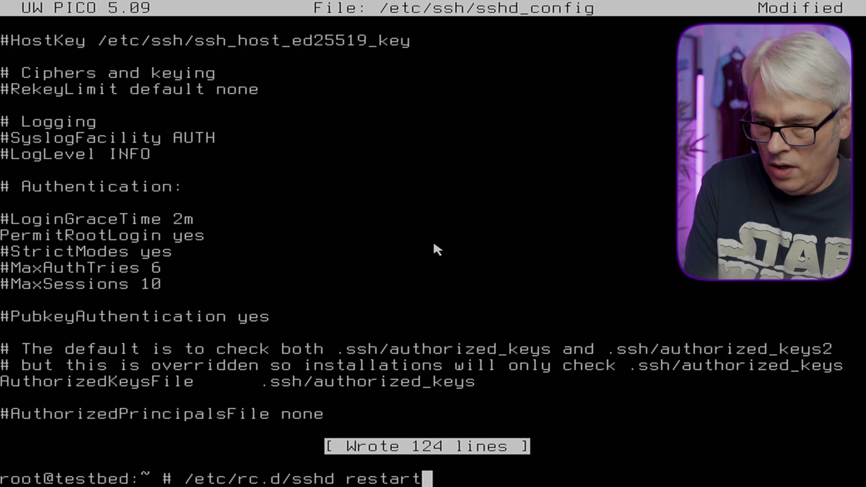
pyautogui.press('Return')
pyautogui.write('clear')
pyautogui.press('Return')
pyautogui.hotkey('ctrl', 'd')
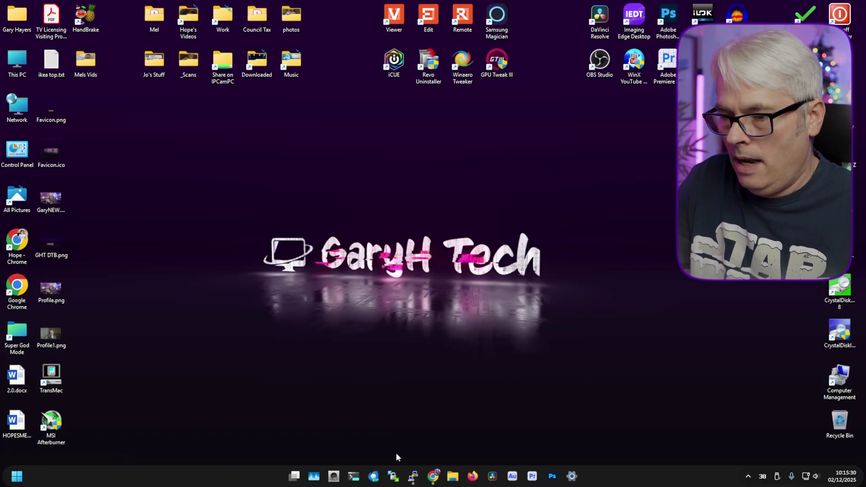
# Connect via the saved Testbed PuTTY session, accept the host key, log in as root, and highlight the version line.
pyautogui.click(414, 476)
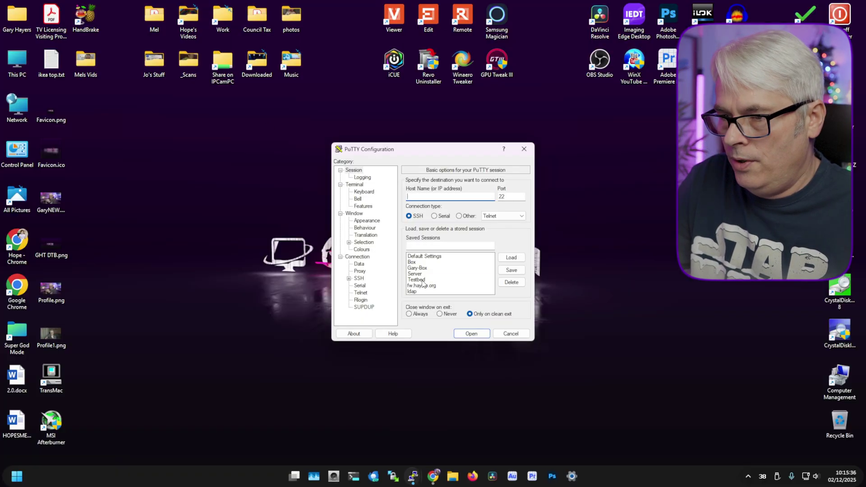
pyautogui.doubleClick(418, 280)
pyautogui.click(252, 300)
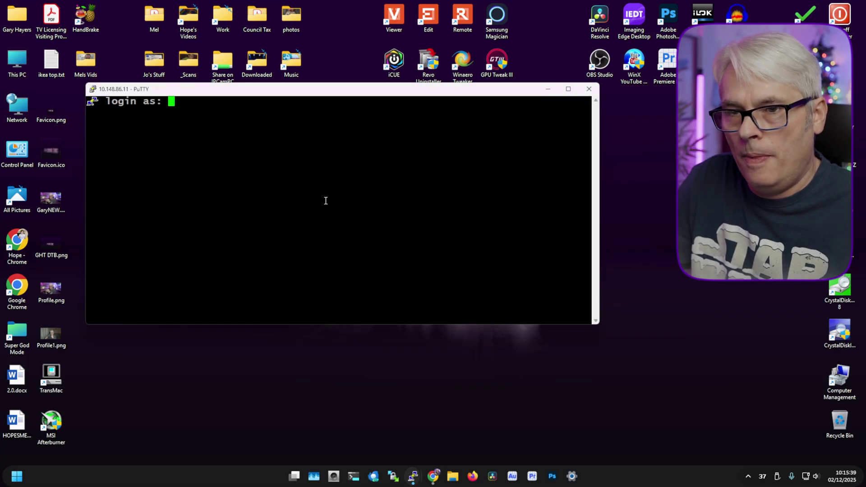
pyautogui.write('root')
pyautogui.press('Return')
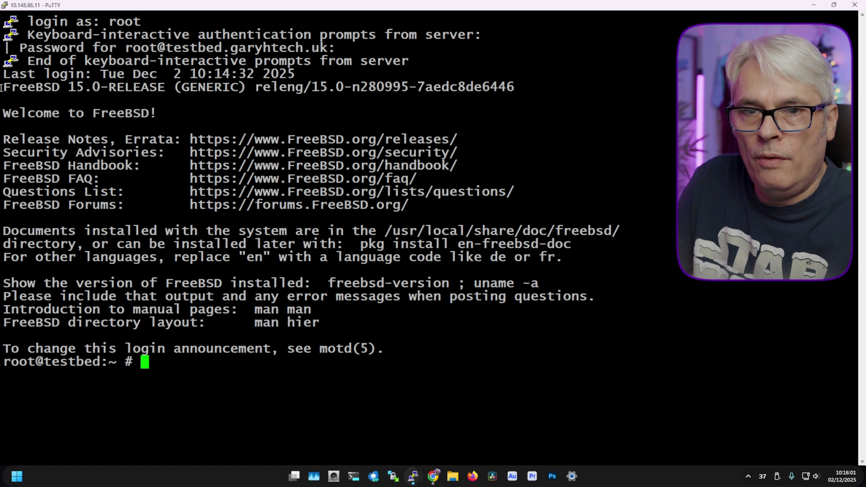
pyautogui.moveTo(1, 87); pyautogui.dragTo(161, 86)
pyautogui.moveTo(165, 88); pyautogui.dragTo(541, 90)
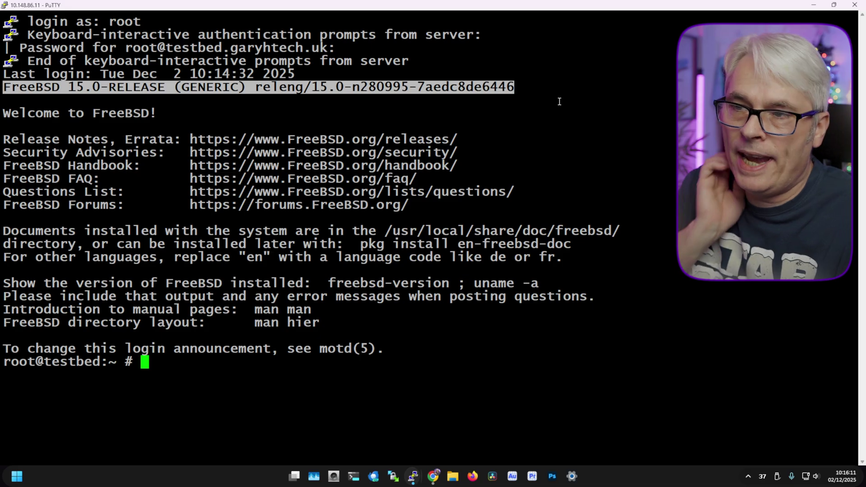
# Clear the screen and display the full FreeBSD version details with uname -a.
pyautogui.write('clear')
pyautogui.press('Return')
pyautogui.write('un')
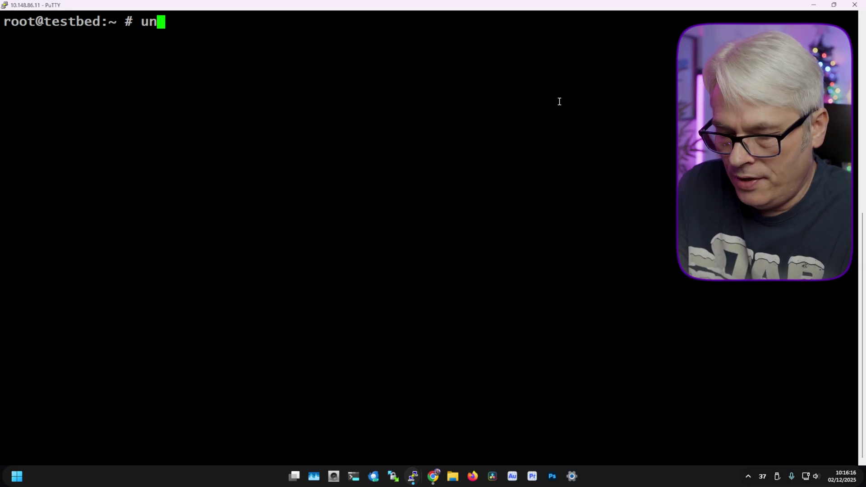
pyautogui.write('ame -a')
pyautogui.press('Return')
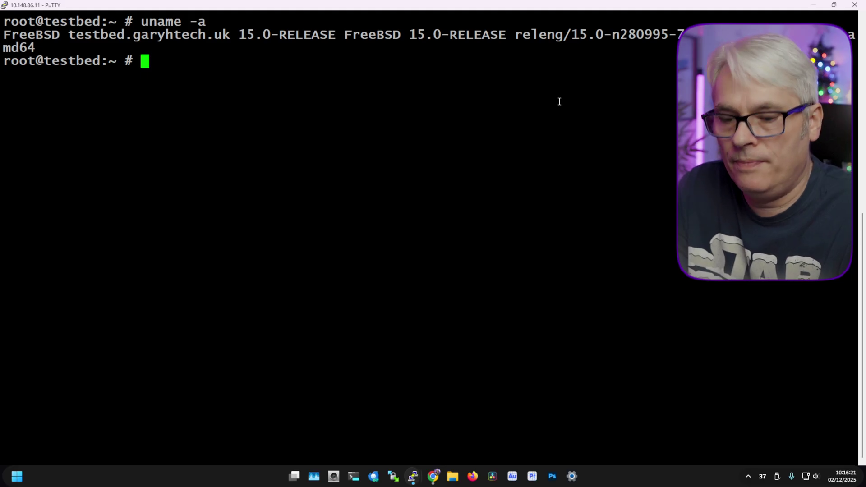
# Review the repository settings in /etc/pkg/FreeBSD.conf with pico, leaving it unchanged.
pyautogui.write('clear')
pyautogui.press('Return')
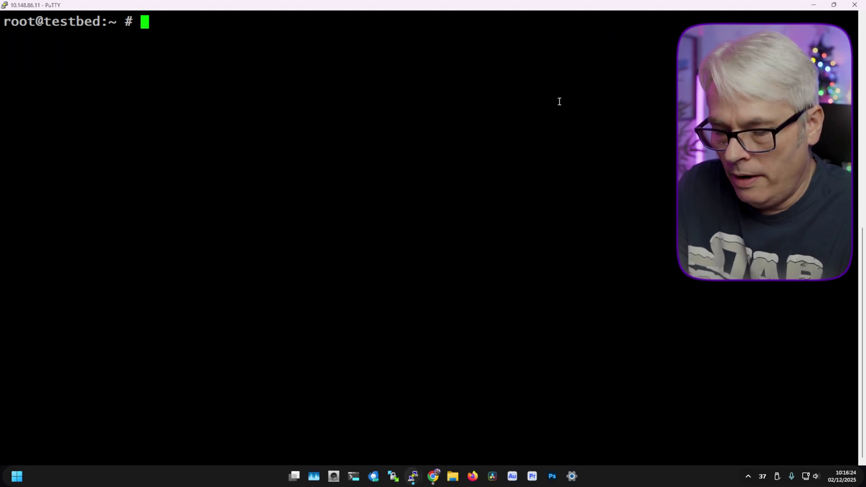
pyautogui.write('cd /')
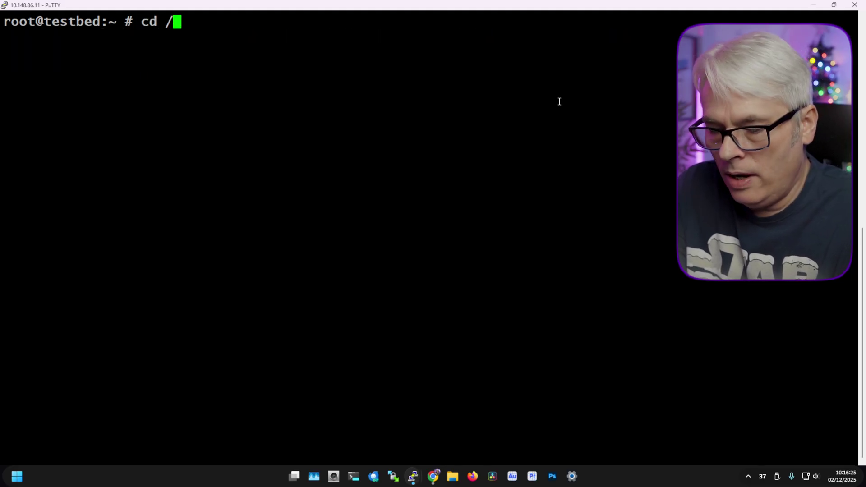
pyautogui.write('etc/pkg/')
pyautogui.press('Return')
pyautogui.write('ls')
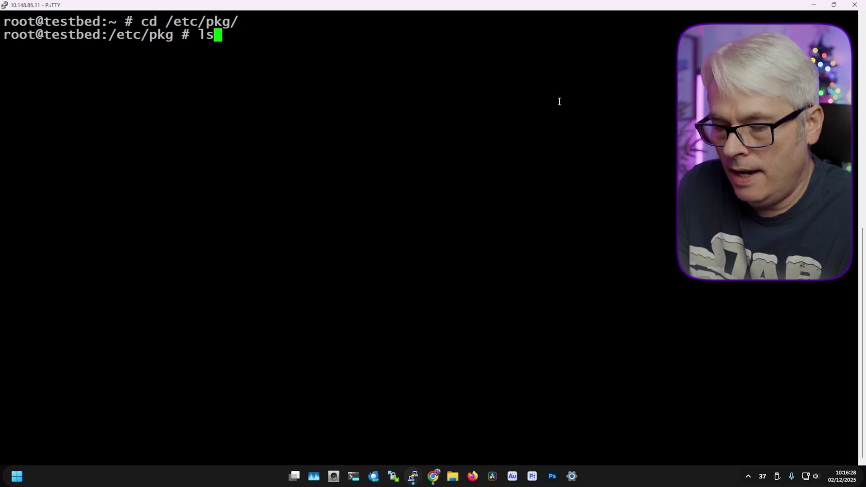
pyautogui.press('Return')
pyautogui.write('pico -w FreeBSD.conf')
pyautogui.press('Return')
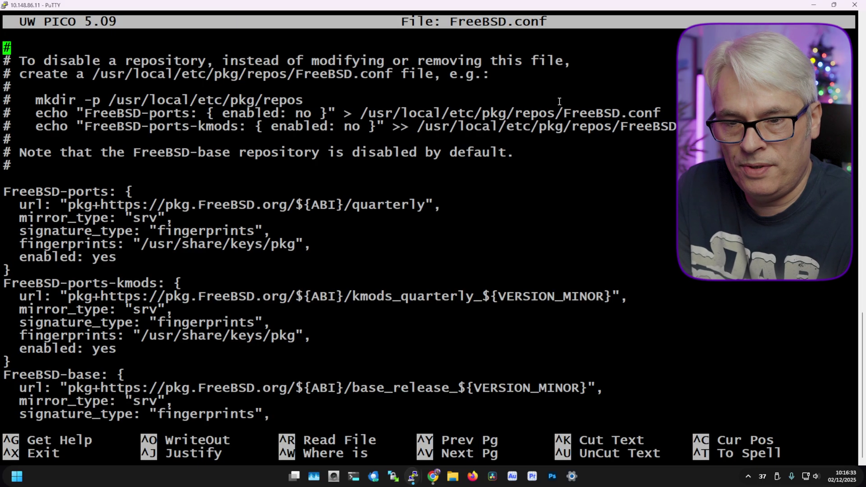
pyautogui.hotkey('ctrl', 'v')
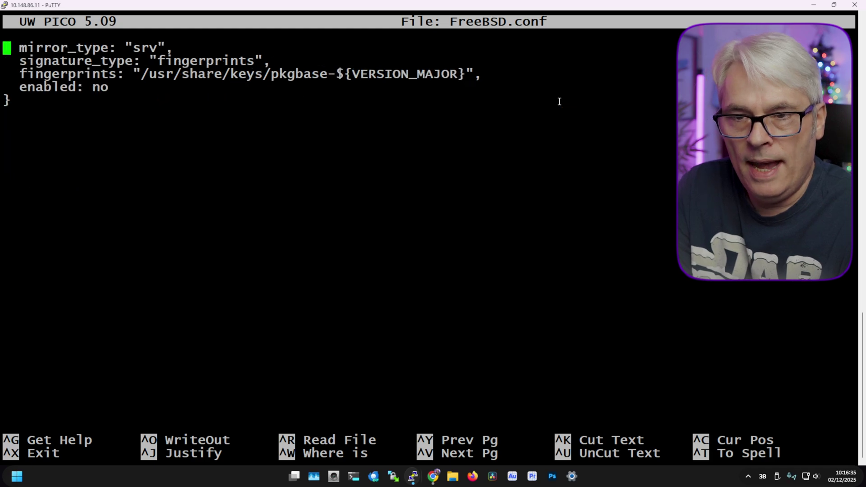
pyautogui.hotkey('ctrl', 'y')
pyautogui.hotkey('ctrl', 'x')
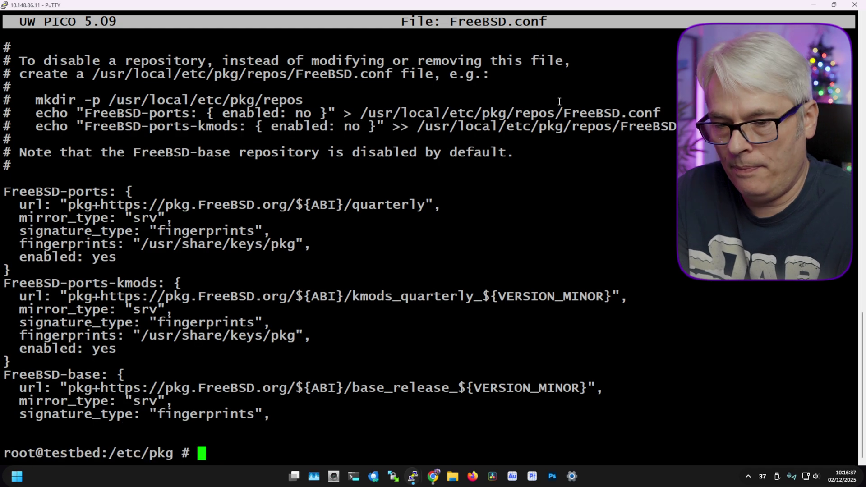
# Run pkg upgrade and pkg update to confirm all packages are up to date.
pyautogui.write('pkg up')
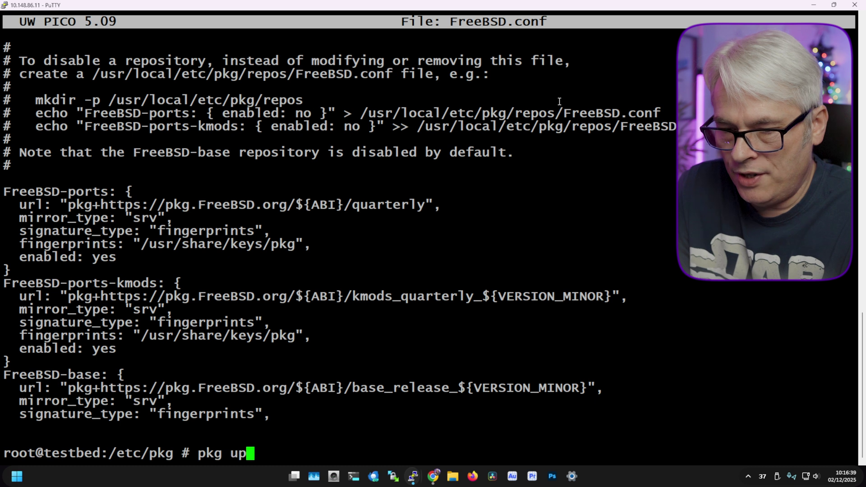
pyautogui.write('grade')
pyautogui.press('Return')
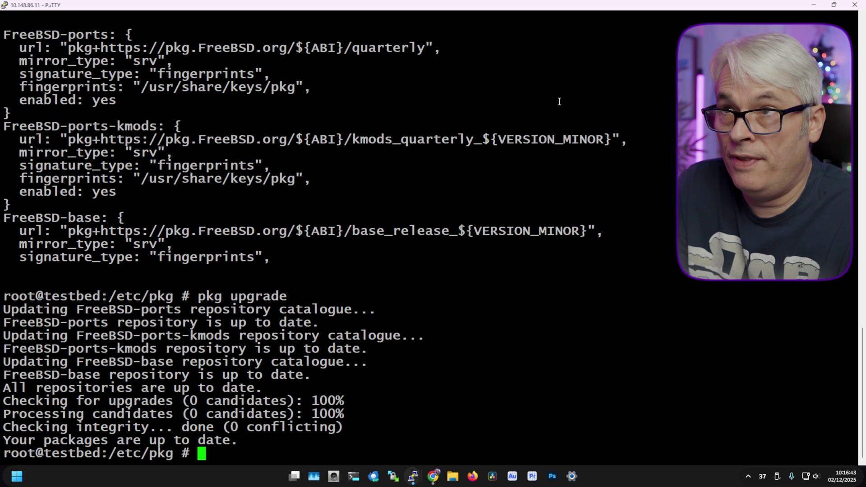
pyautogui.press('Up')
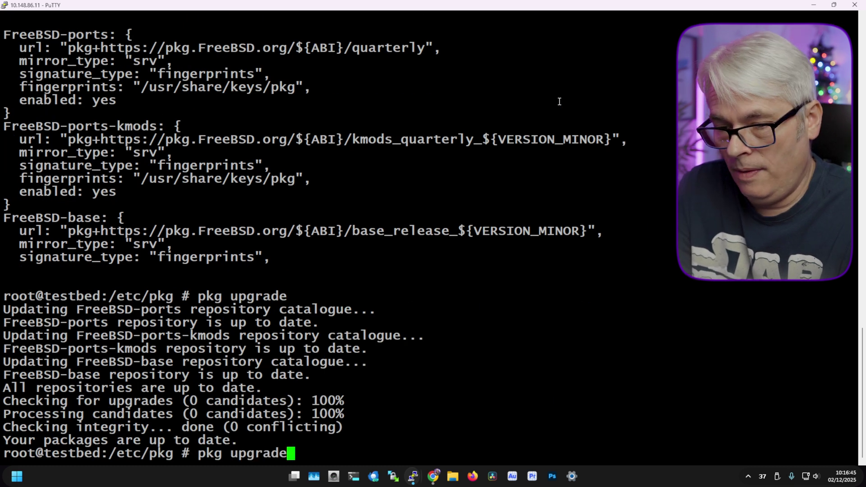
pyautogui.press('Up')
pyautogui.press('Return')
# Move into /usr/ports and list its contents, which are empty.
pyautogui.write('clear')
pyautogui.press('Return')
pyautogui.write('cd /usr/')
pyautogui.press('Return')
pyautogui.write('ls')
pyautogui.press('Return')
pyautogui.write('cd ports/')
pyautogui.press('Return')
pyautogui.write('ls')
pyautogui.press('Return')
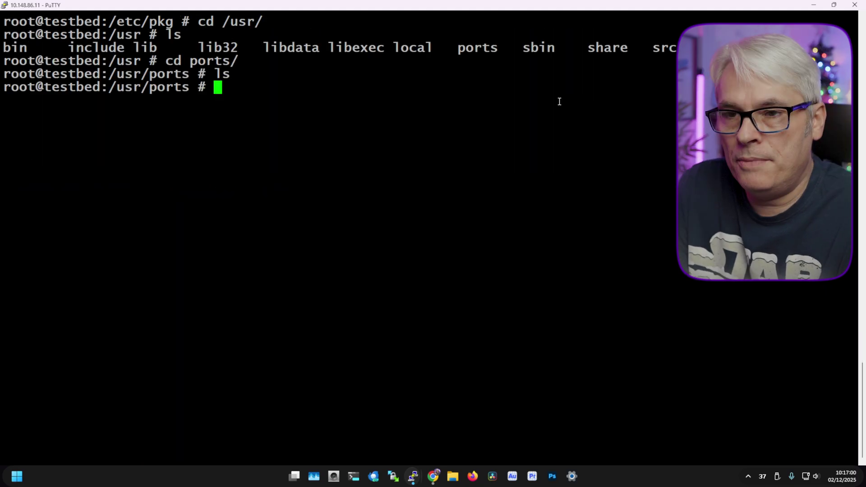